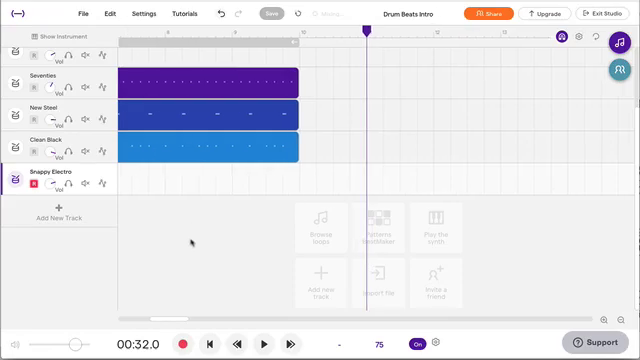
{"action": "scroll", "coordinate": [191, 242], "scroll_direction": "right", "scroll_amount": 3}
{"action": "scroll", "coordinate": [191, 242], "scroll_direction": "right", "scroll_amount": 3}
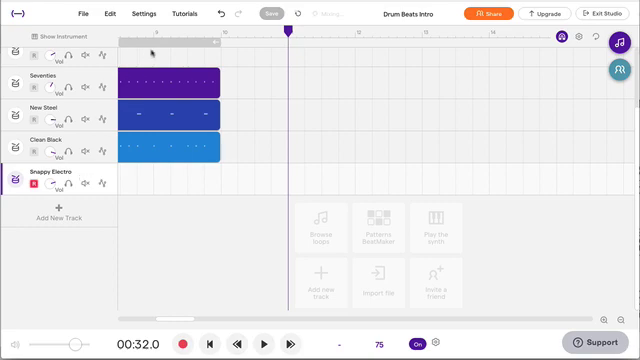
Step: Record a new Snappy Electro drum clip running from about bar 11 into bar 15
{"action": "left_click", "coordinate": [183, 344]}
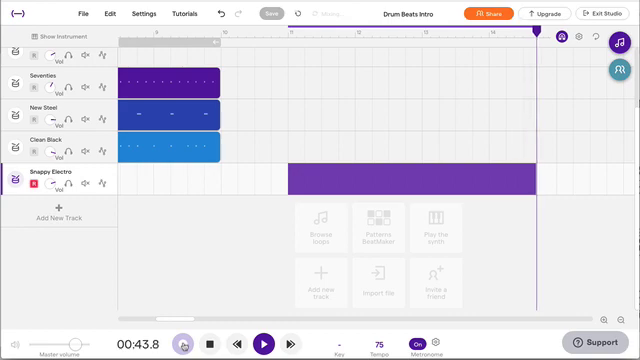
{"action": "left_click", "coordinate": [183, 345]}
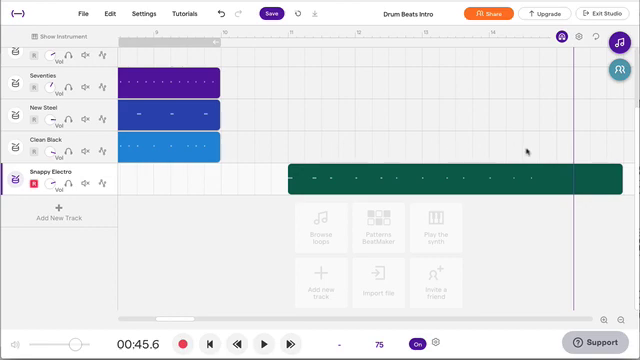
Step: Trim the new Snappy Electro clip to end at bar 15 and save the project
{"action": "left_click", "coordinate": [514, 179]}
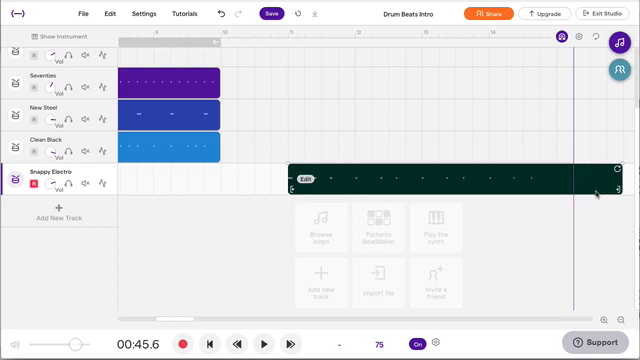
{"action": "scroll", "coordinate": [522, 130], "scroll_direction": "right", "scroll_amount": 2}
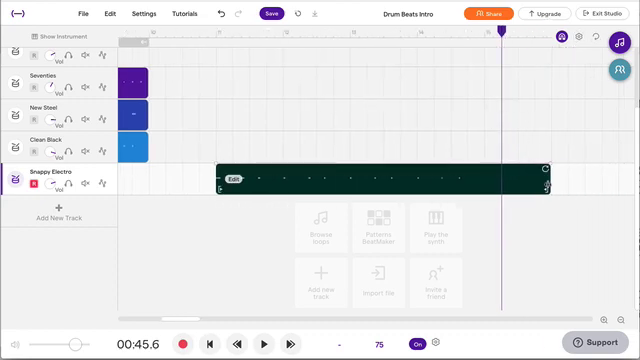
{"action": "left_click_drag", "start_coordinate": [547, 185], "coordinate": [499, 189]}
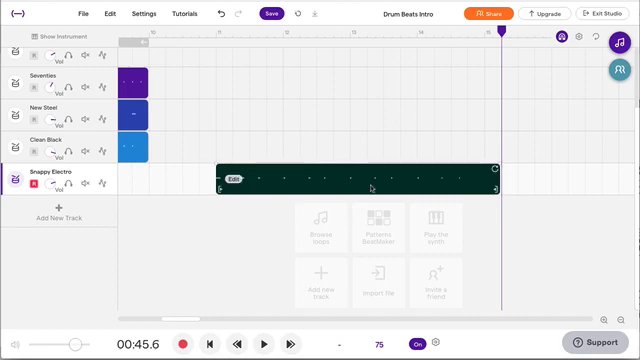
{"action": "left_click", "coordinate": [272, 14]}
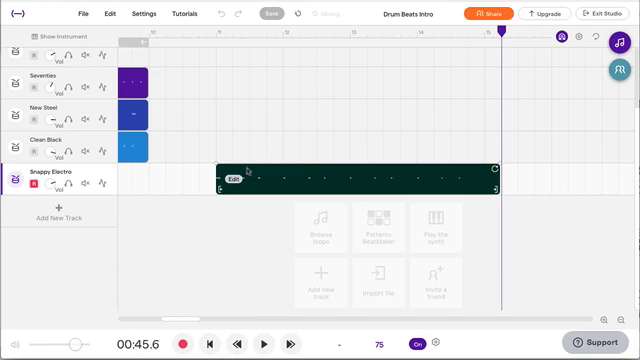
Step: Open the Snappy Electro clip in the Piano Roll and lengthen its first C1 note at bar 11
{"action": "double_click", "coordinate": [247, 171]}
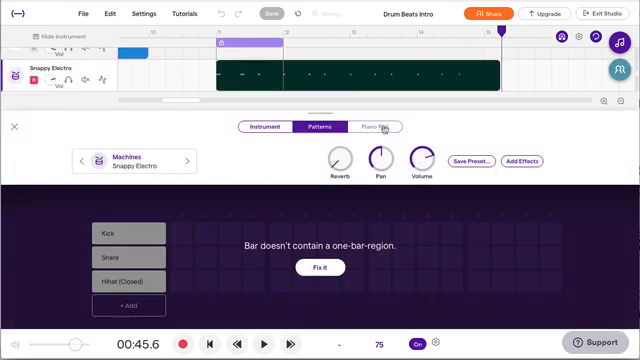
{"action": "left_click", "coordinate": [384, 128]}
{"action": "left_click", "coordinate": [604, 320]}
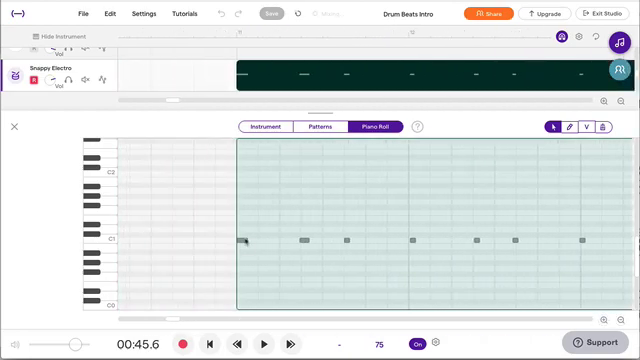
{"action": "left_click", "coordinate": [246, 241]}
{"action": "left_click_drag", "start_coordinate": [247, 240], "coordinate": [281, 241]}
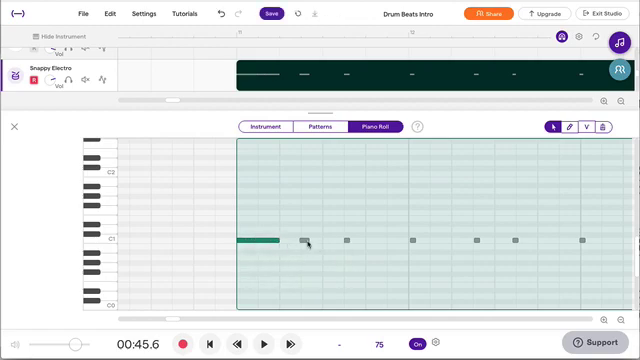
{"action": "key", "text": "ctrl+z"}
{"action": "left_click", "coordinate": [414, 230]}
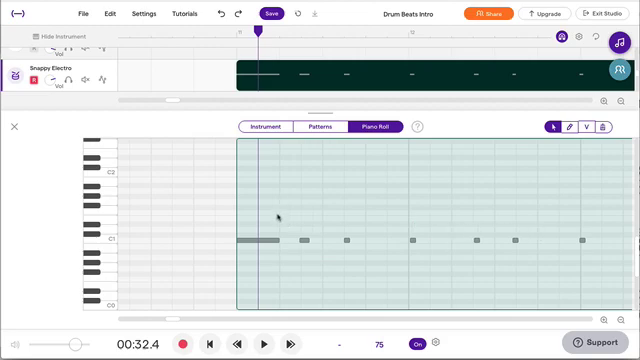
Step: Quantize the Snappy Electro notes to 1/8 and zoom out to show the whole clip
{"action": "left_click", "coordinate": [237, 36]}
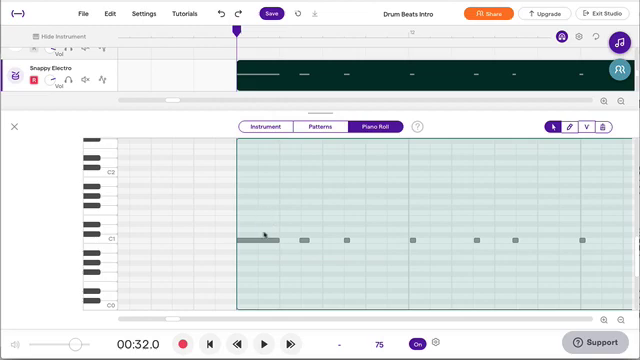
{"action": "right_click", "coordinate": [262, 234]}
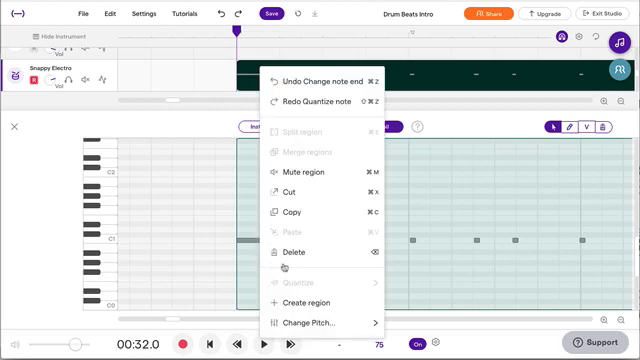
{"action": "left_click", "coordinate": [253, 224]}
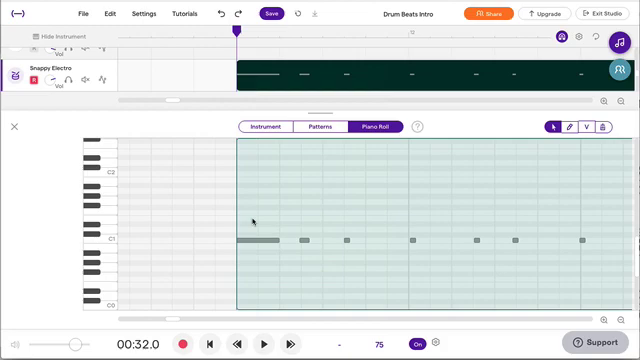
{"action": "right_click", "coordinate": [263, 227]}
{"action": "mouse_move", "coordinate": [300, 282]}
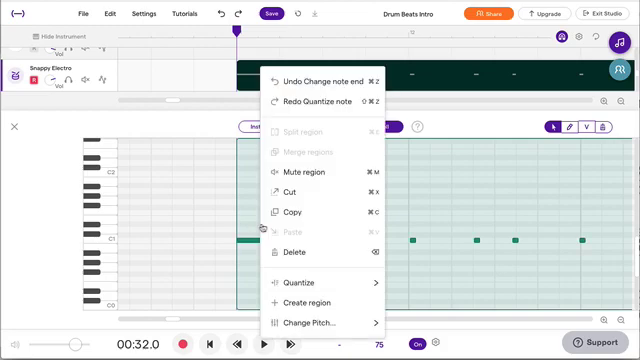
{"action": "left_click", "coordinate": [427, 231]}
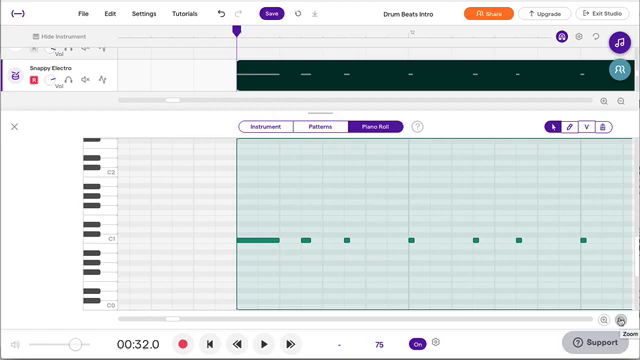
{"action": "left_click", "coordinate": [621, 320]}
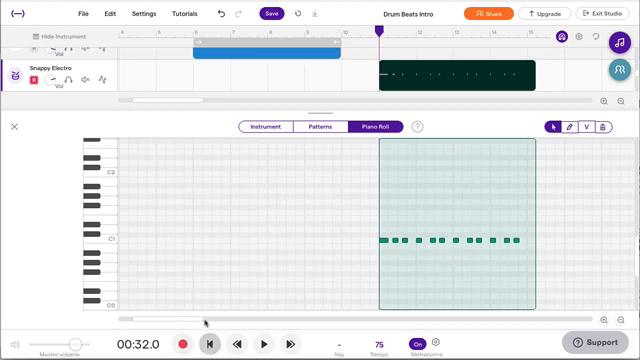
Step: Close the piano roll to show the Bass Drum, cymbals and snare drum tracks
{"action": "left_click", "coordinate": [14, 127]}
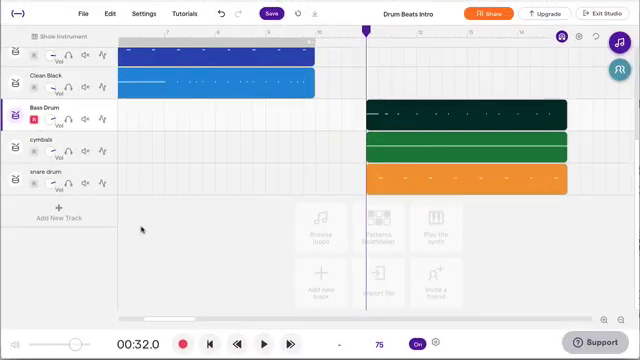
Step: Rename the dark green third drum track to 'Bass Drum'
{"action": "double_click", "coordinate": [46, 109]}
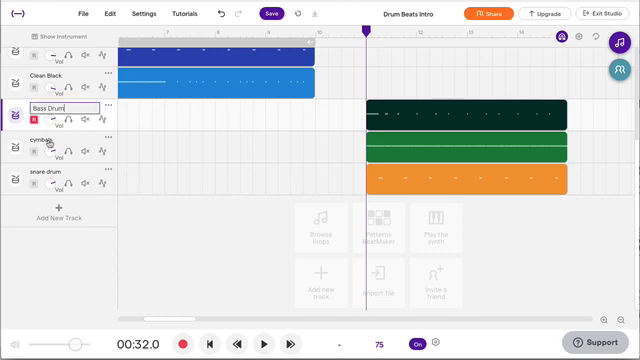
{"action": "left_click", "coordinate": [50, 143]}
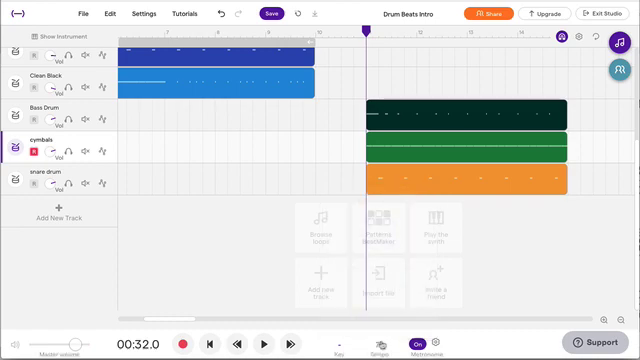
Step: Change the project tempo from 75 to 92 BPM
{"action": "left_click", "coordinate": [381, 345]}
{"action": "left_click", "coordinate": [373, 290]}
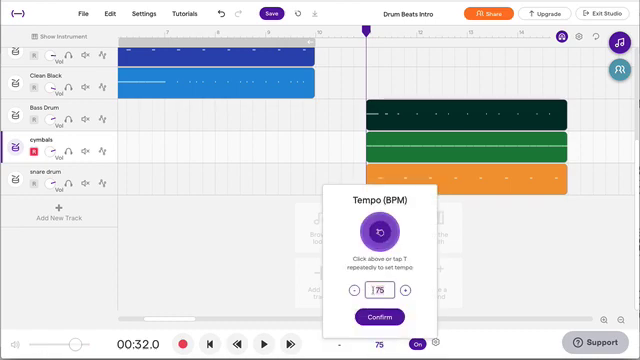
{"action": "key", "text": "ctrl+a"}
{"action": "type", "text": "9"}
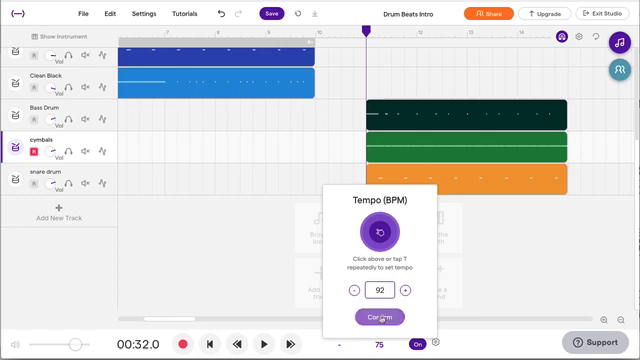
{"action": "left_click", "coordinate": [380, 316]}
{"action": "left_click", "coordinate": [275, 35]}
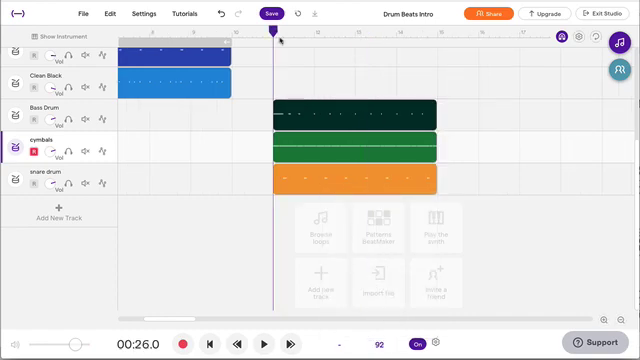
{"action": "scroll", "coordinate": [430, 57], "scroll_direction": "up", "scroll_amount": 2}
{"action": "scroll", "coordinate": [430, 57], "scroll_direction": "up", "scroll_amount": 2}
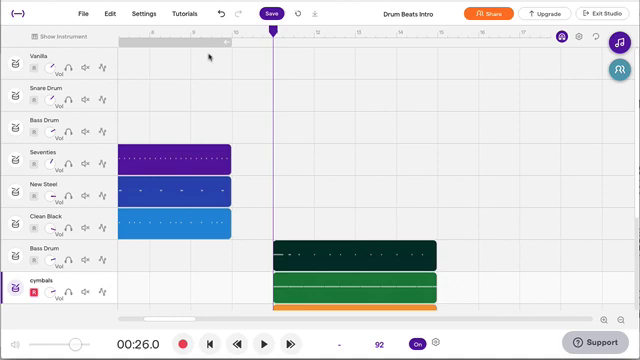
{"action": "left_click_drag", "start_coordinate": [184, 44], "coordinate": [387, 53]}
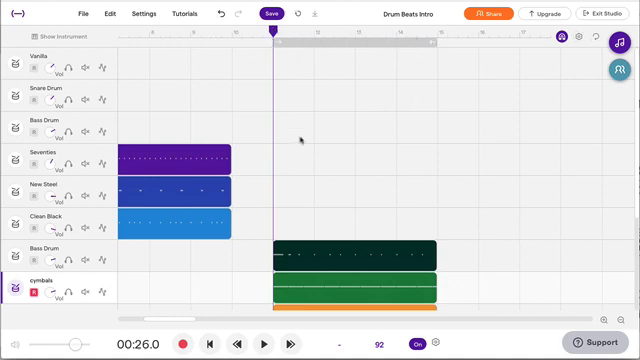
Step: Save the looped project and make Bass Drum the active track
{"action": "left_click", "coordinate": [272, 16]}
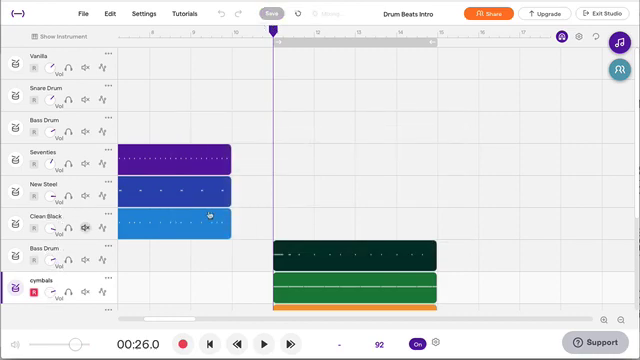
{"action": "scroll", "coordinate": [575, 174], "scroll_direction": "down", "scroll_amount": 2}
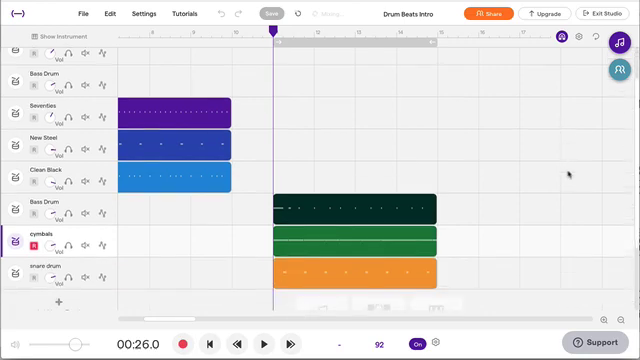
{"action": "left_click", "coordinate": [60, 203]}
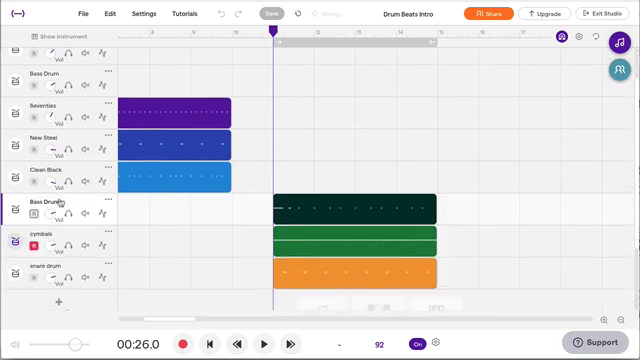